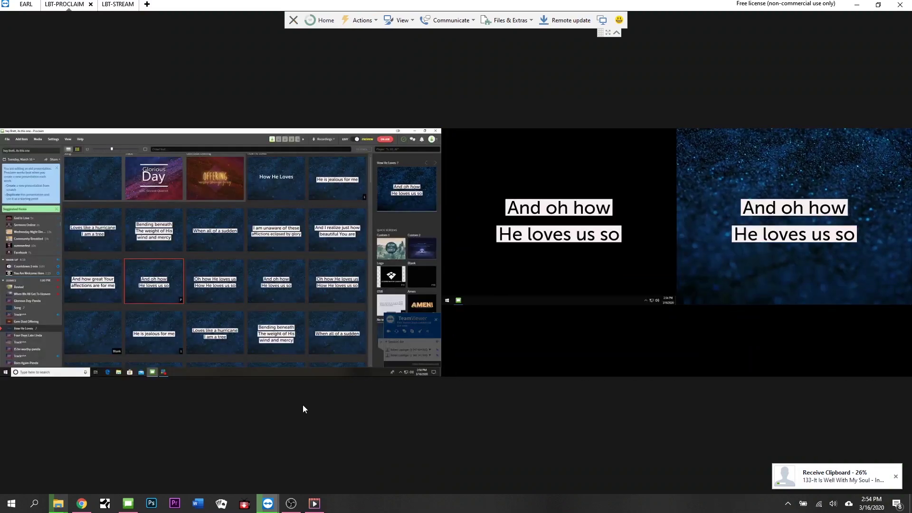
Show the thumbnails of both open TeamViewer windows from the taskbar
{"action": "left_click", "coordinate": [269, 503]}
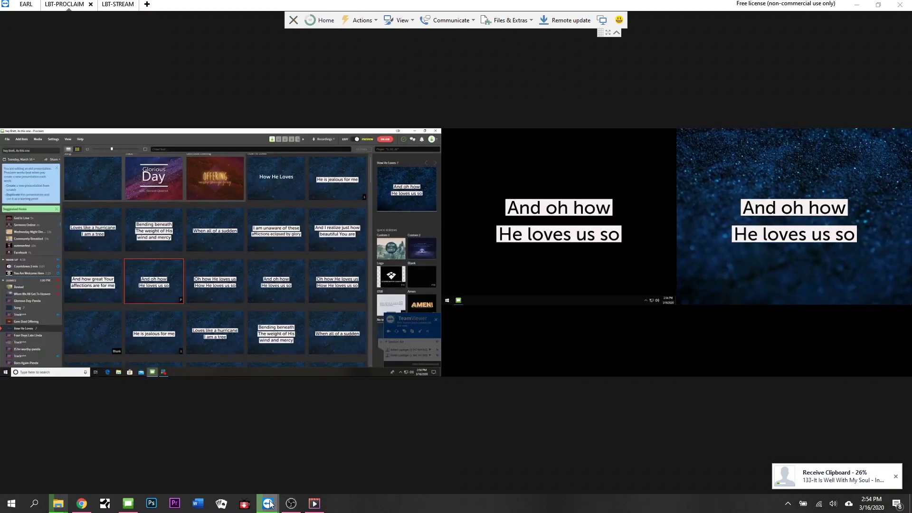
Minimize the TeamViewer session, view the church's Facebook videos page, then return to OBS
{"action": "left_click", "coordinate": [857, 5]}
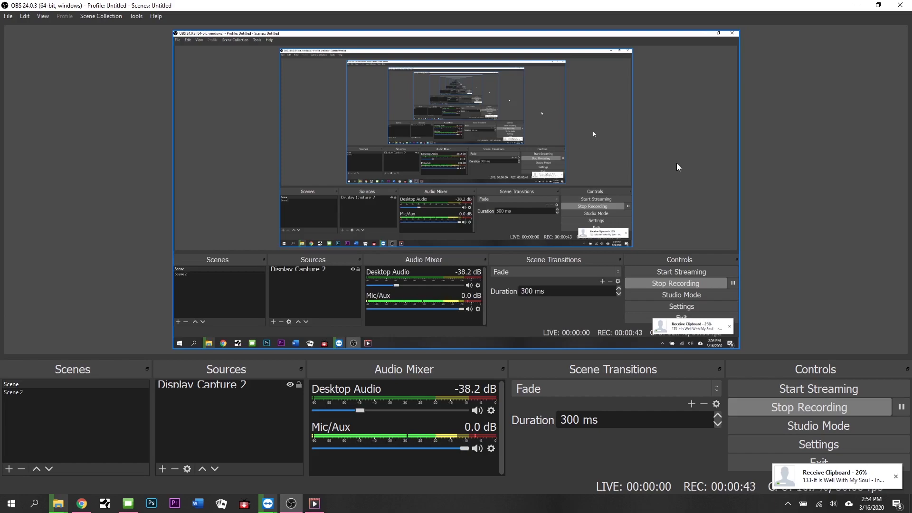
{"action": "key", "text": "alt+Tab"}
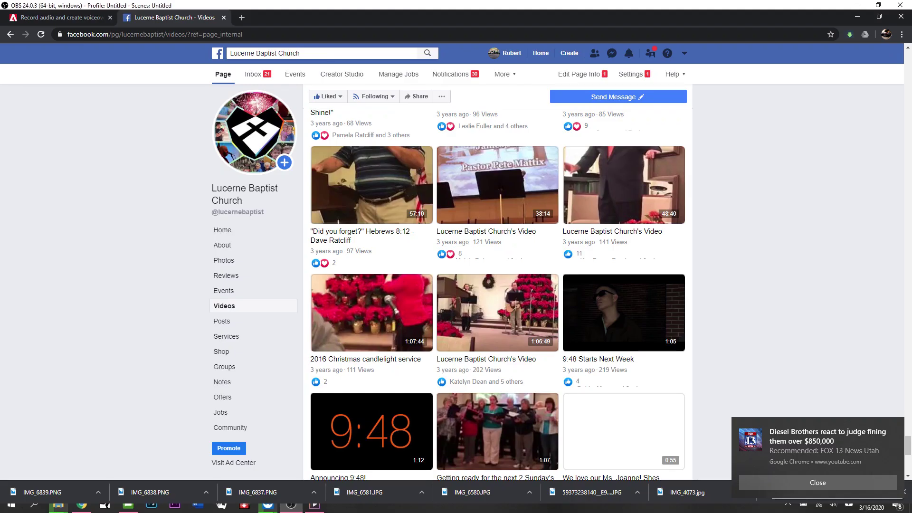
{"action": "key", "text": "alt+Tab"}
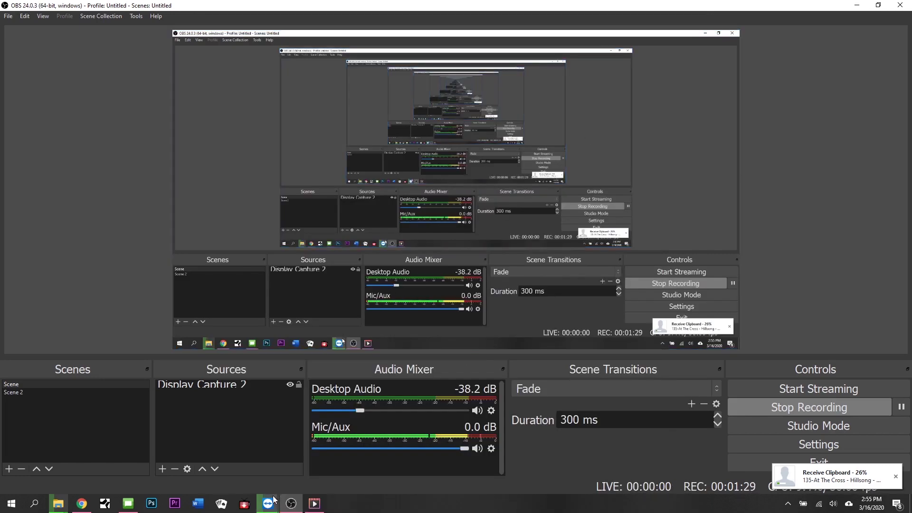
Go from the vMix home page to Software > Supported Hardware and scroll to the Graphics Cards table
{"action": "left_click", "coordinate": [82, 503]}
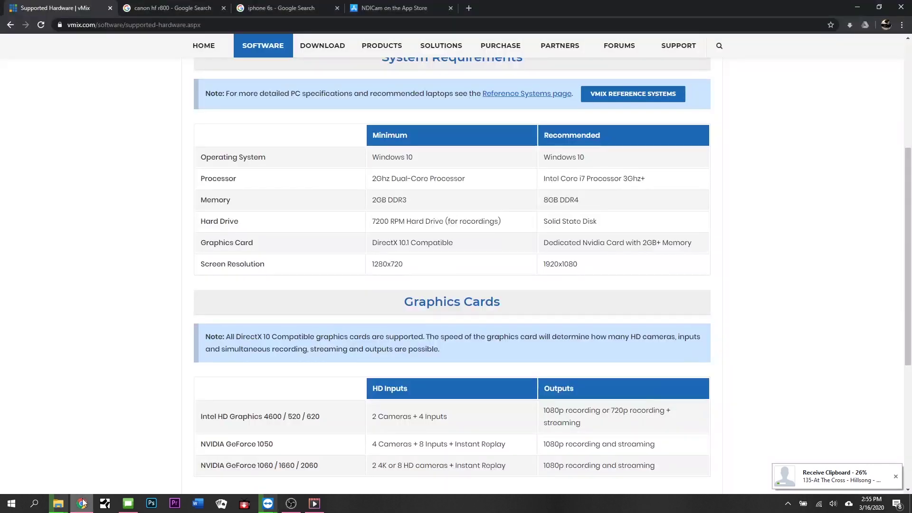
{"action": "scroll", "coordinate": [182, 165], "scroll_direction": "up", "scroll_amount": 5}
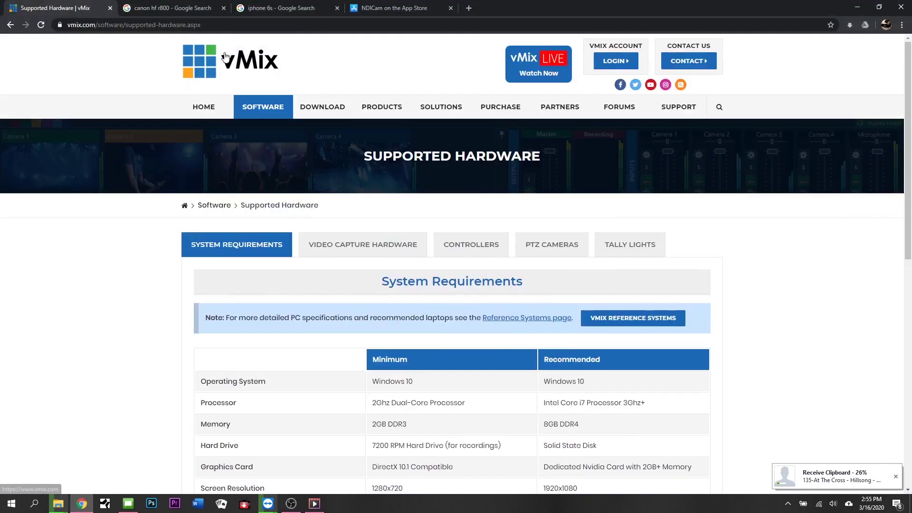
{"action": "left_click", "coordinate": [226, 56]}
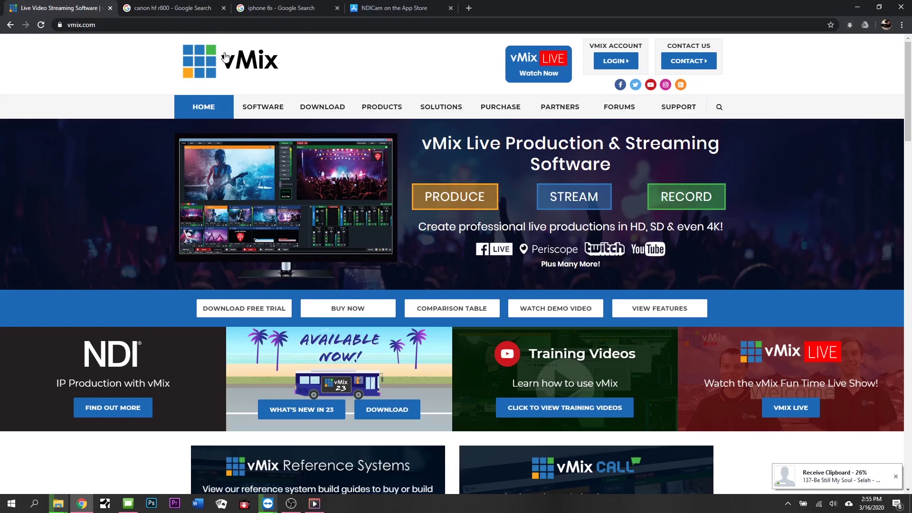
{"action": "mouse_move", "coordinate": [263, 107]}
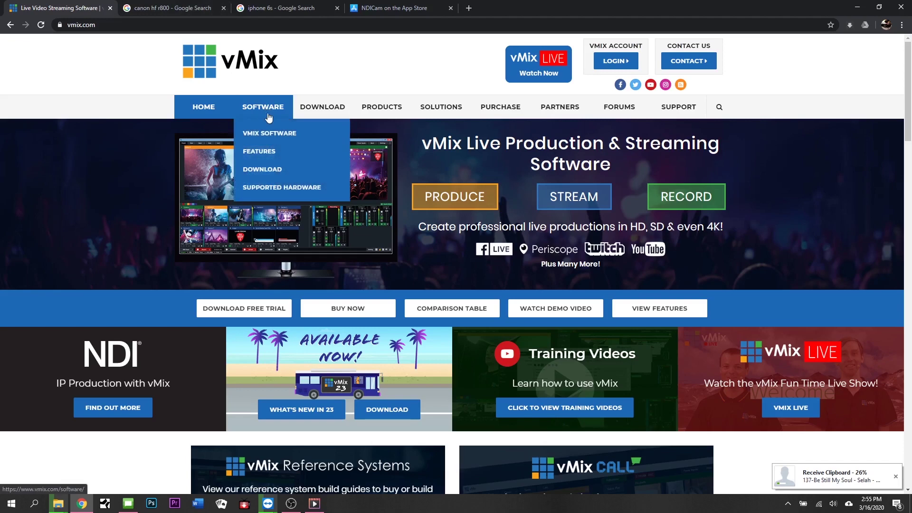
{"action": "left_click", "coordinate": [281, 187]}
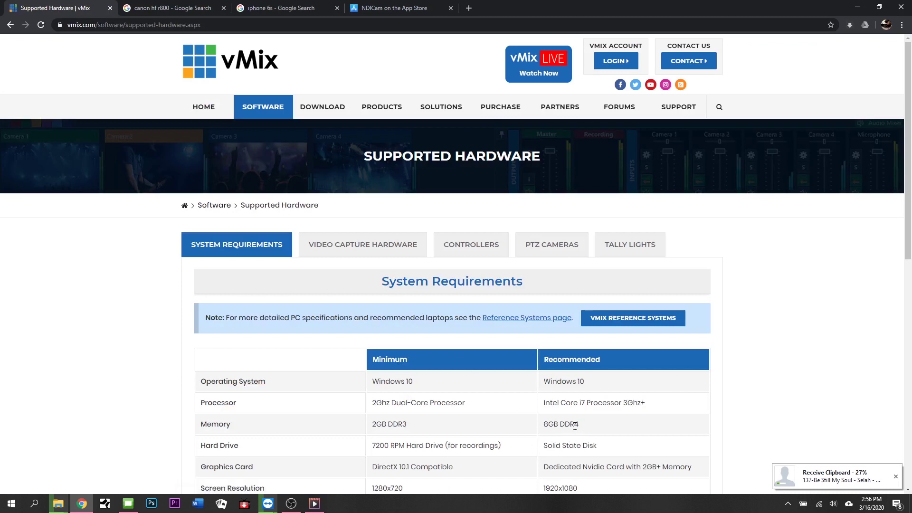
{"action": "scroll", "coordinate": [574, 426], "scroll_direction": "down", "scroll_amount": 3}
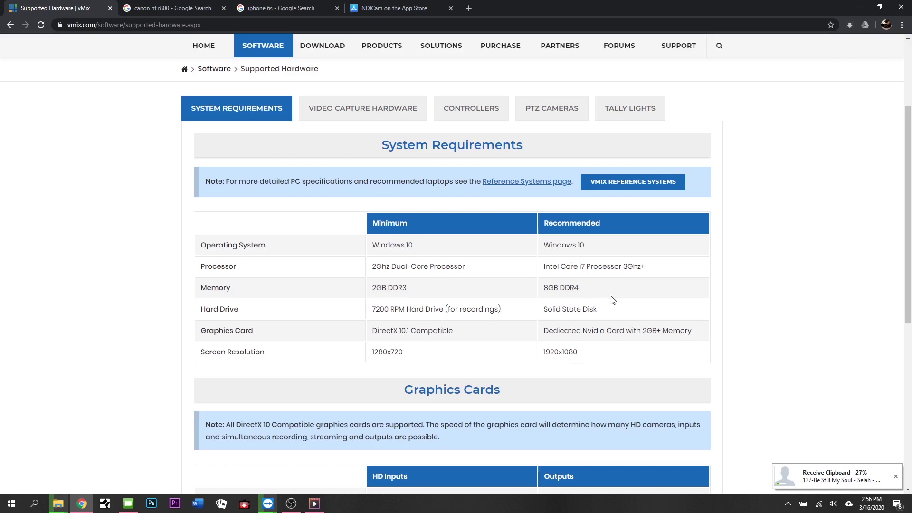
{"action": "scroll", "coordinate": [612, 299], "scroll_direction": "down", "scroll_amount": 3}
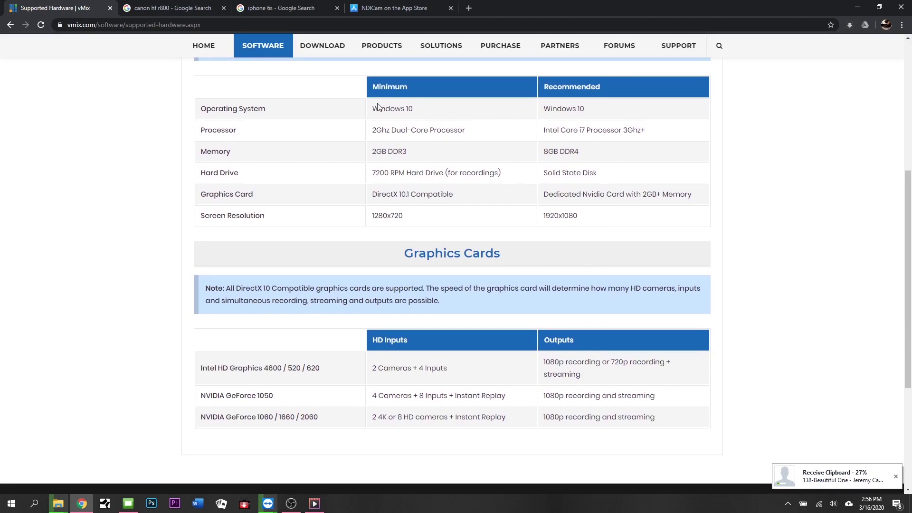
View the 'canon hf r800' image results, then the 'iphone 6s' results
{"action": "left_click", "coordinate": [198, 8]}
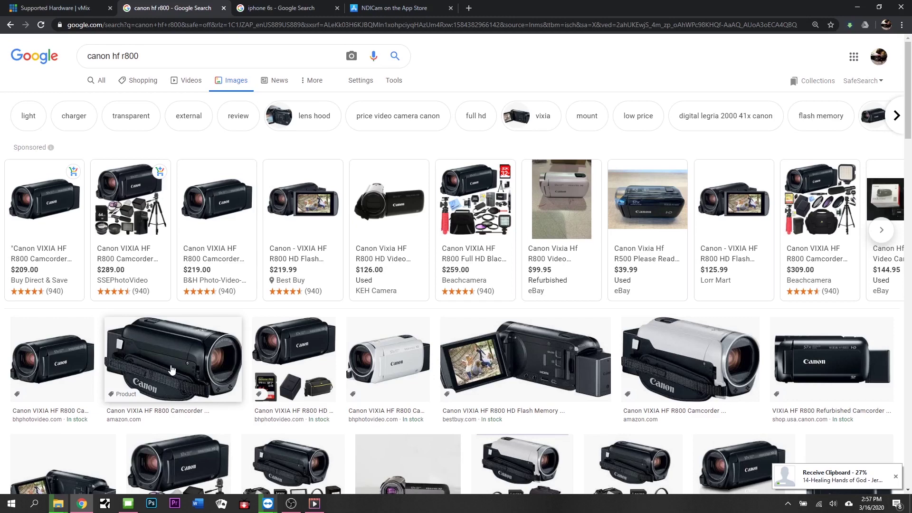
{"action": "left_click", "coordinate": [289, 10]}
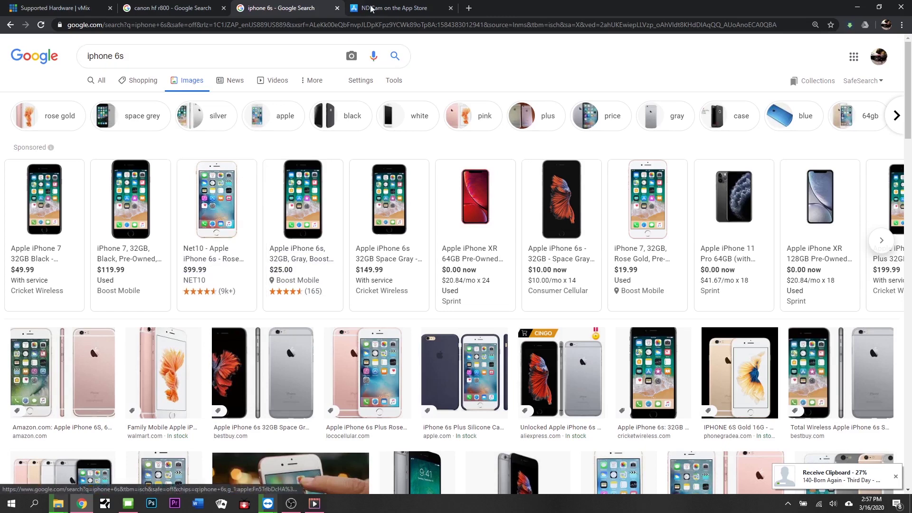
Show the $9.99 NDICam App Store listing, then bring up the TeamViewer window previews
{"action": "left_click", "coordinate": [387, 8]}
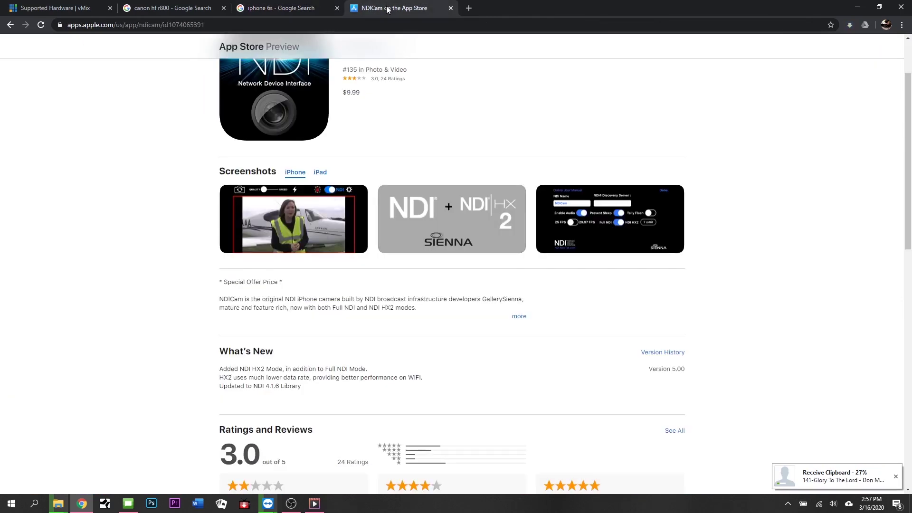
{"action": "scroll", "coordinate": [372, 115], "scroll_direction": "up", "scroll_amount": 2}
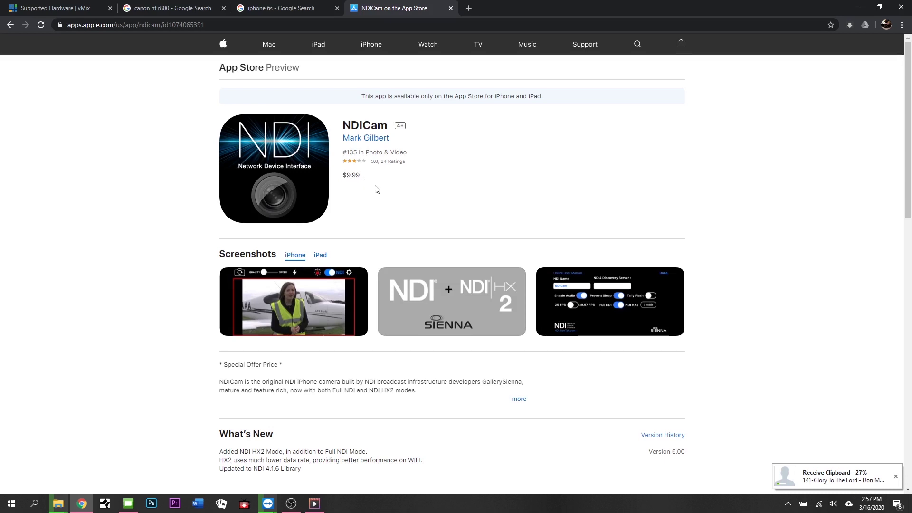
{"action": "scroll", "coordinate": [376, 190], "scroll_direction": "down", "scroll_amount": 3}
{"action": "scroll", "coordinate": [377, 190], "scroll_direction": "up", "scroll_amount": 2}
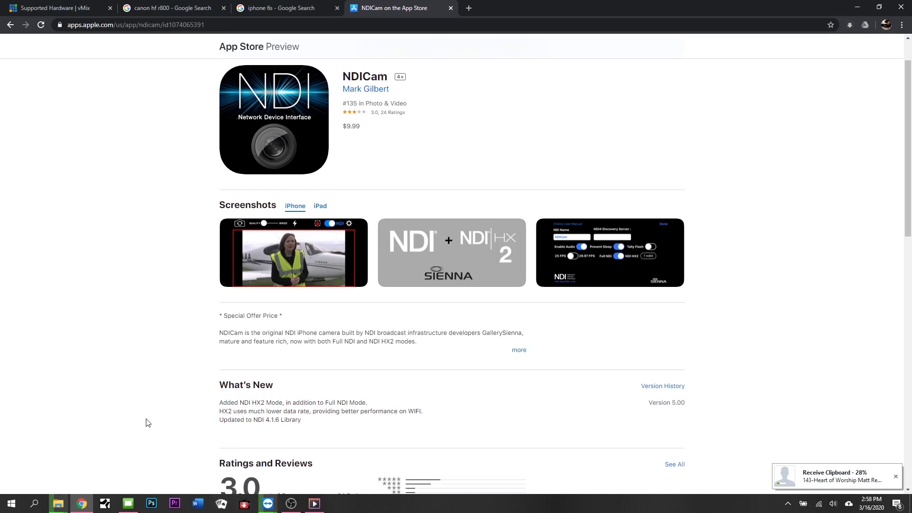
{"action": "left_click", "coordinate": [268, 503]}
Return to the LBT-PROCLAIM session, then switch to the LBT-STREAM session showing vMix 4K
{"action": "left_click", "coordinate": [298, 464]}
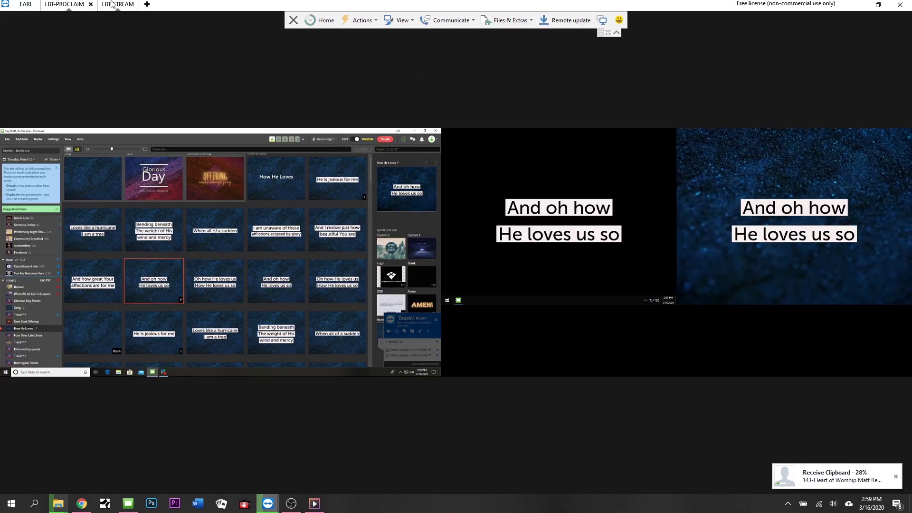
{"action": "left_click", "coordinate": [111, 4]}
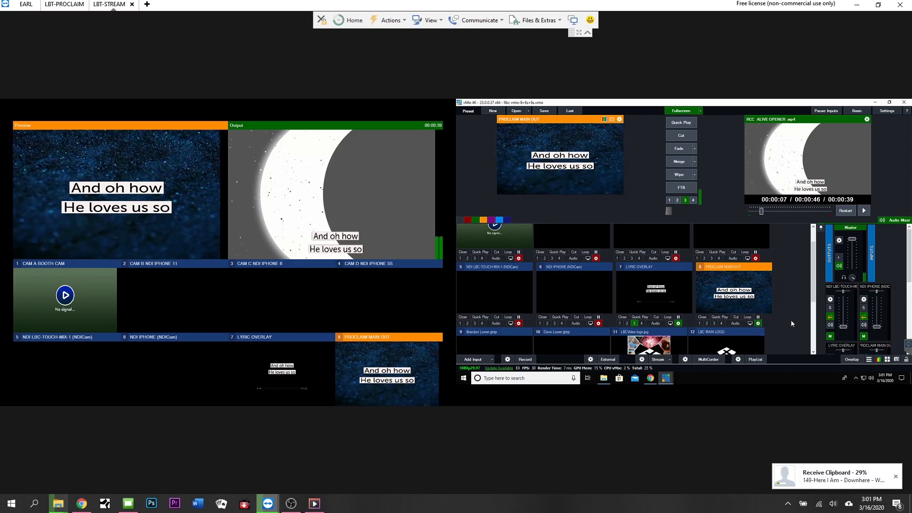
Scroll the vMix inputs panel down to reveal inputs 9 through 16
{"action": "scroll", "coordinate": [791, 323], "scroll_direction": "down", "scroll_amount": 3}
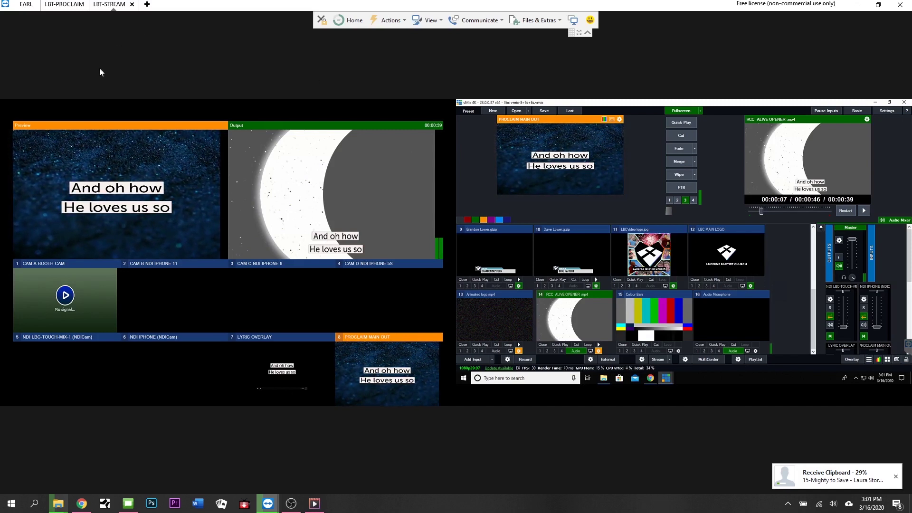
Switch to the LBT-PROCLAIM session showing the How He Loves lyric slides
{"action": "left_click", "coordinate": [66, 9]}
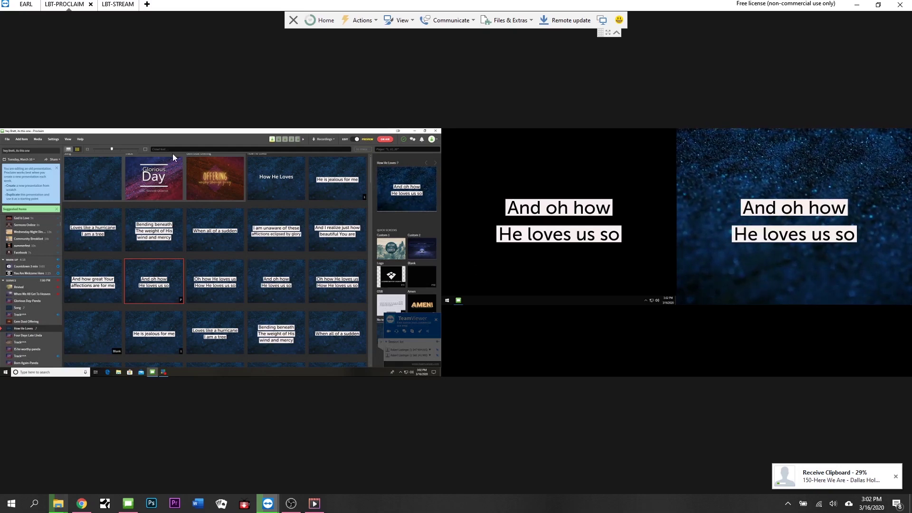
In Proclaim's Display settings, set the output transparency colour to #00FF00 green
{"action": "left_click", "coordinate": [53, 140]}
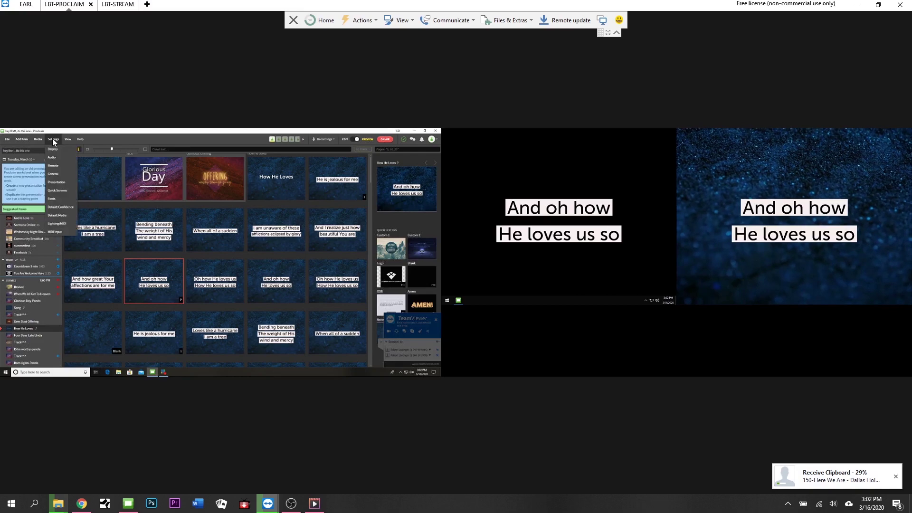
{"action": "left_click", "coordinate": [54, 150]}
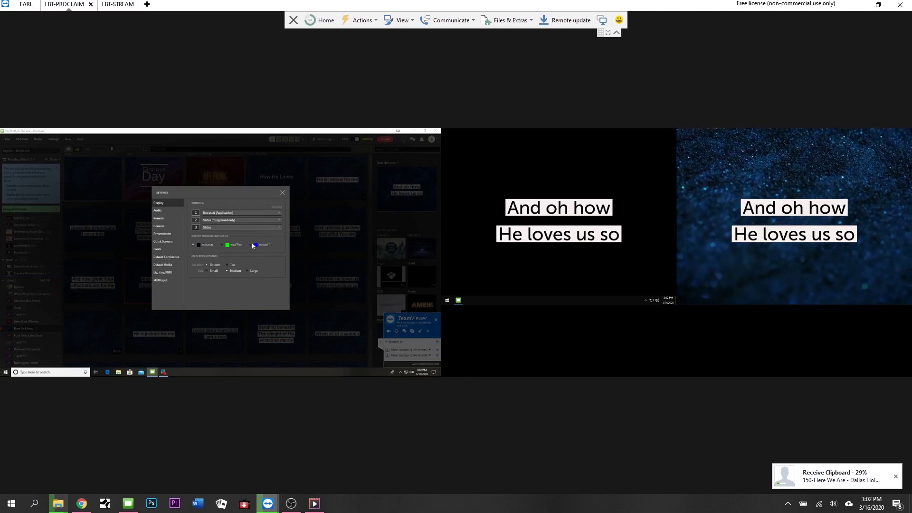
{"action": "left_click", "coordinate": [227, 245]}
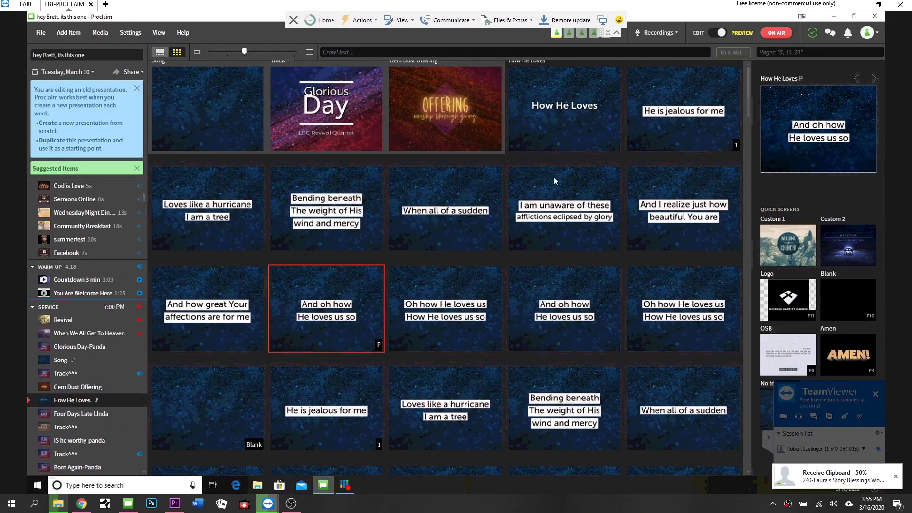
Show the vMix Desktop Capture for NDI window reporting Ready with 4 connections
{"action": "left_click", "coordinate": [346, 485]}
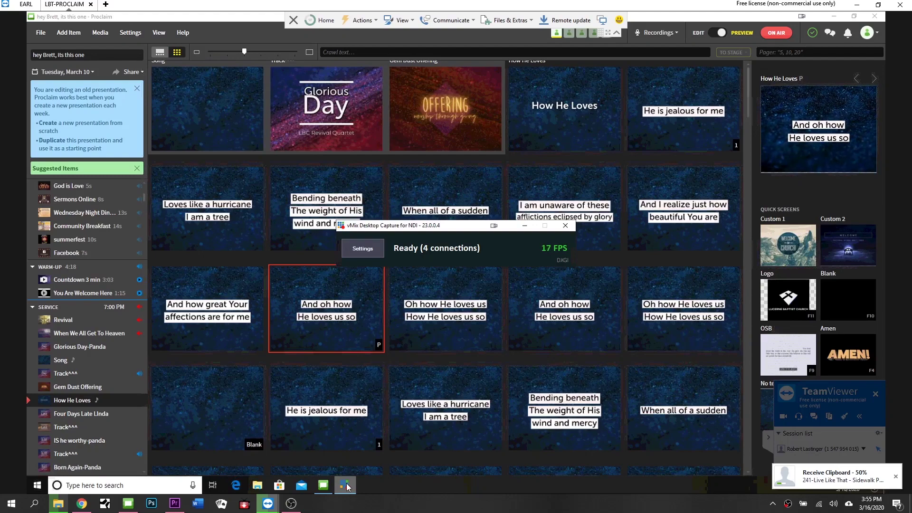
Review input 7's black colour key and its NDI LBT-PROCLAIM (Display2) source on the streaming computer
{"action": "key", "text": "ctrl+Tab"}
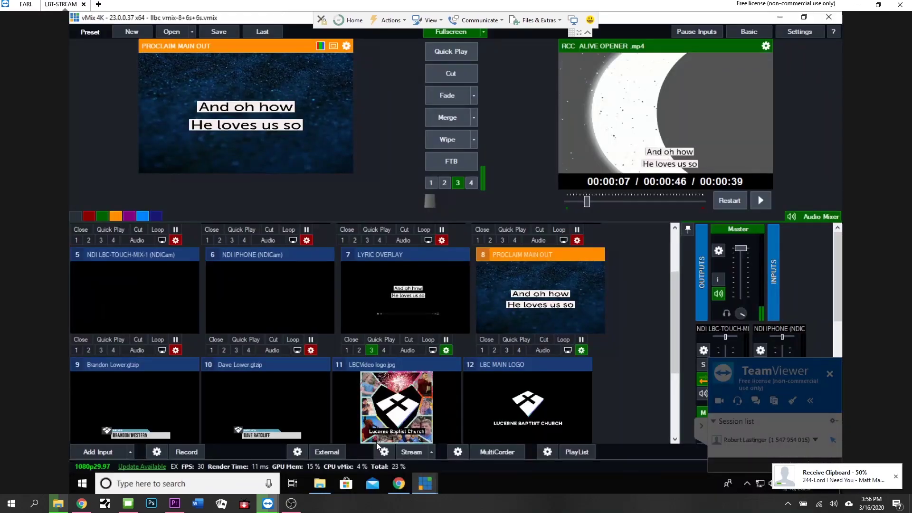
{"action": "left_click", "coordinate": [445, 350]}
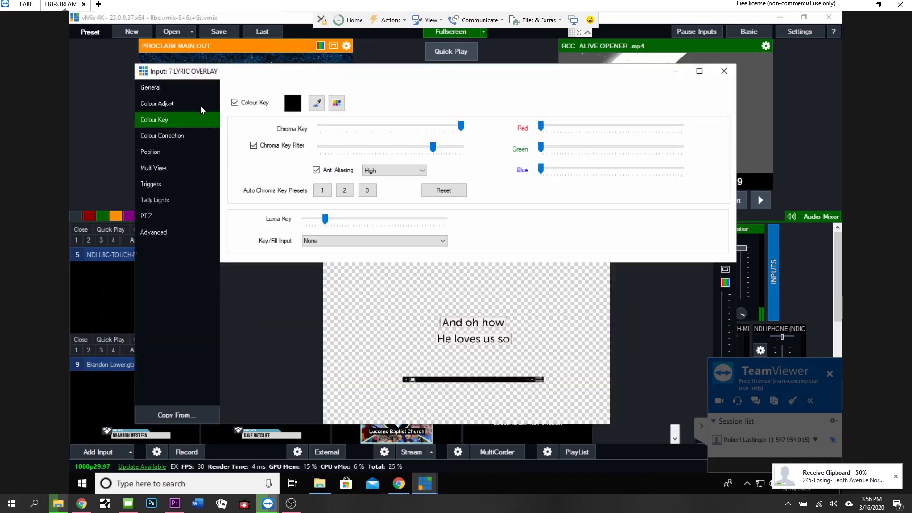
{"action": "left_click", "coordinate": [167, 86]}
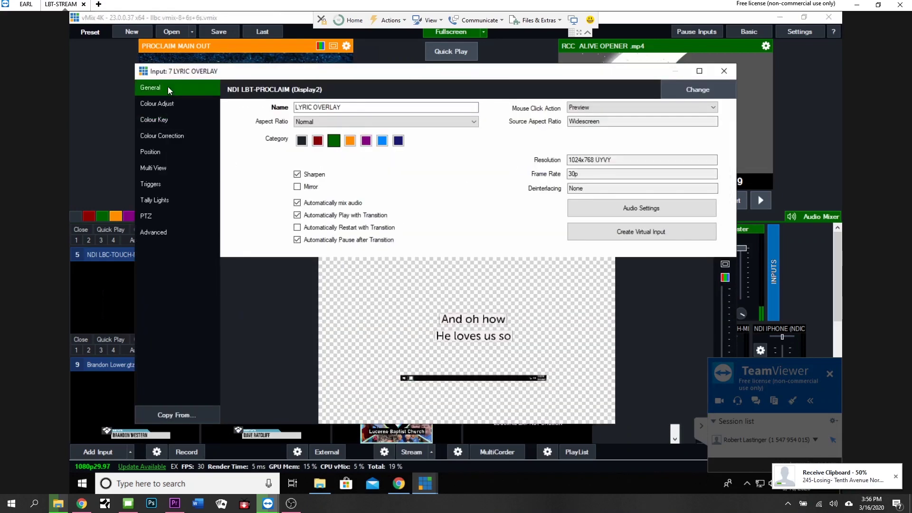
{"action": "left_click", "coordinate": [677, 87]}
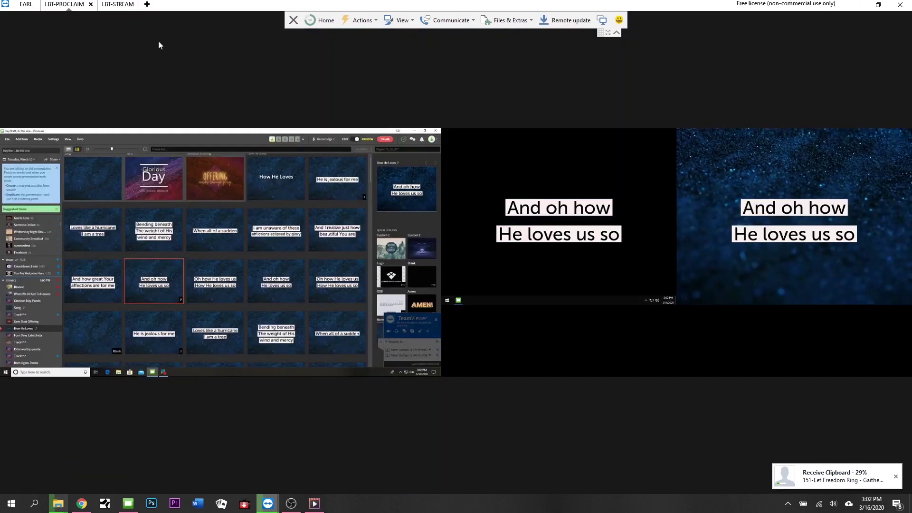
Bring up overlay 3's settings, showing PictureInPicture with a 500 ms Fade, on the stream computer
{"action": "left_click", "coordinate": [122, 4]}
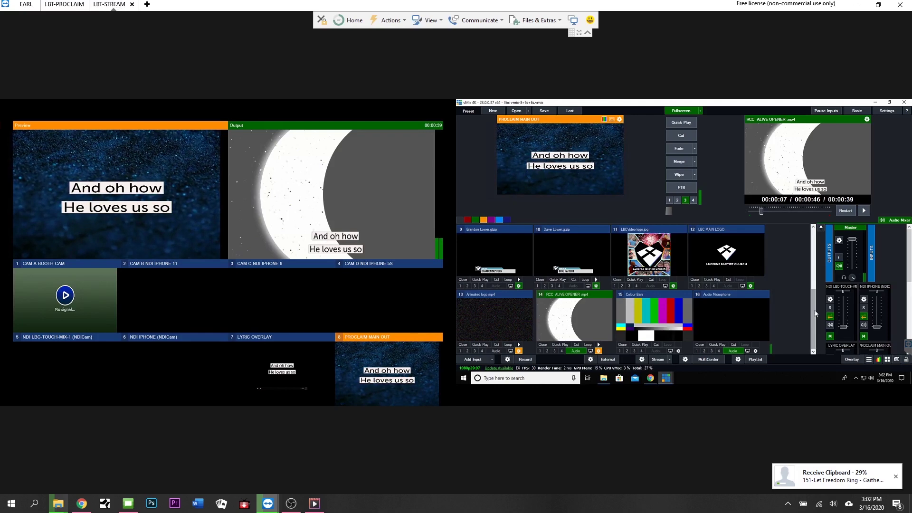
{"action": "scroll", "coordinate": [813, 313], "scroll_direction": "up", "scroll_amount": 3}
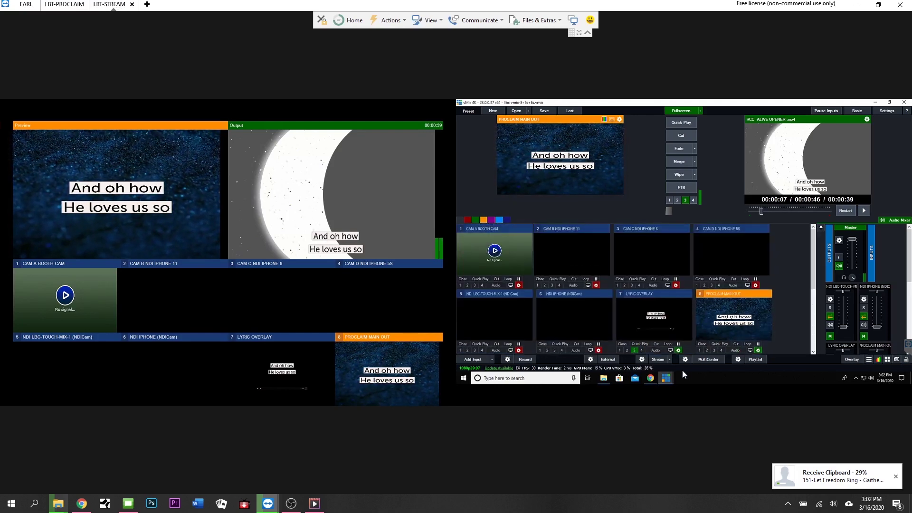
{"action": "left_click", "coordinate": [677, 349]}
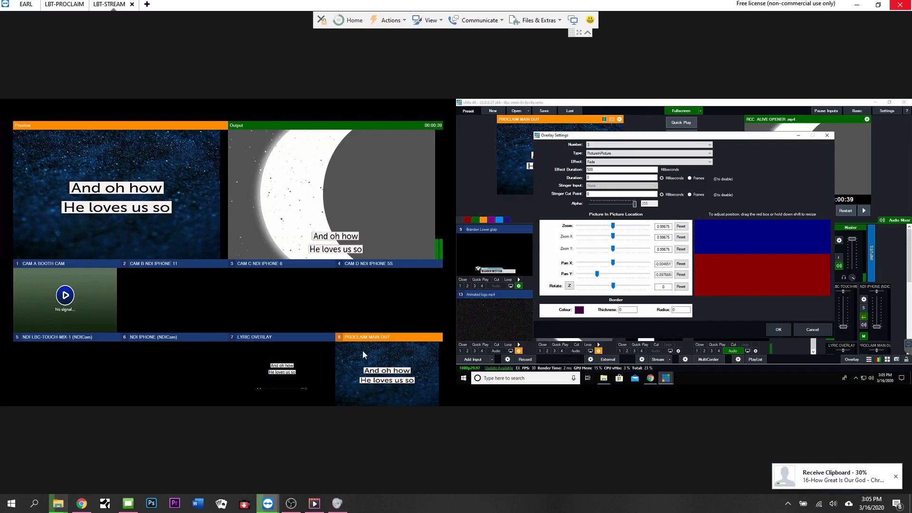
Compare overlay channels 1 and 3, then close Overlay Settings with channel 3 unchanged
{"action": "left_click", "coordinate": [682, 144]}
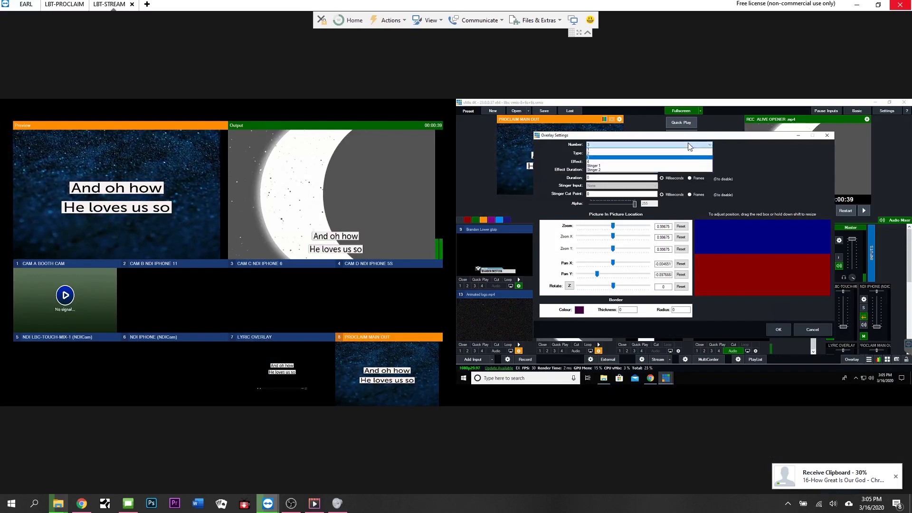
{"action": "left_click", "coordinate": [681, 150]}
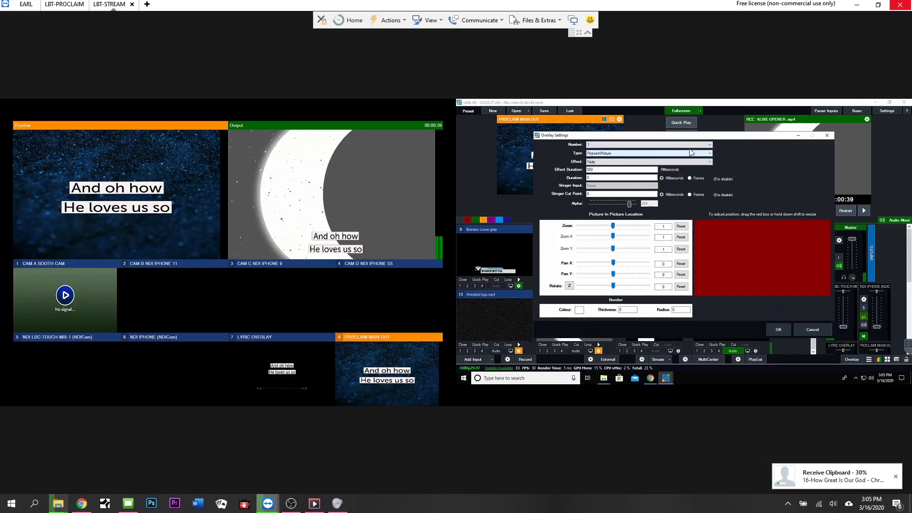
{"action": "left_click", "coordinate": [693, 145]}
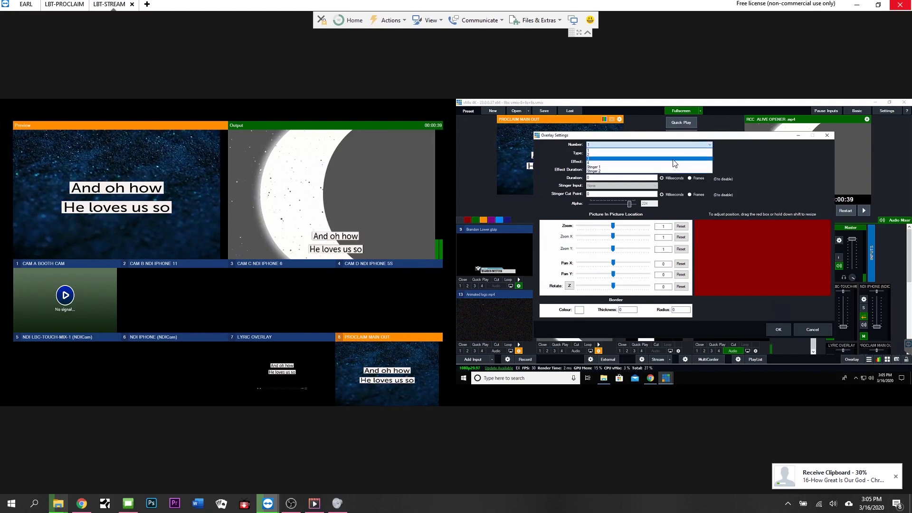
{"action": "left_click", "coordinate": [675, 159]}
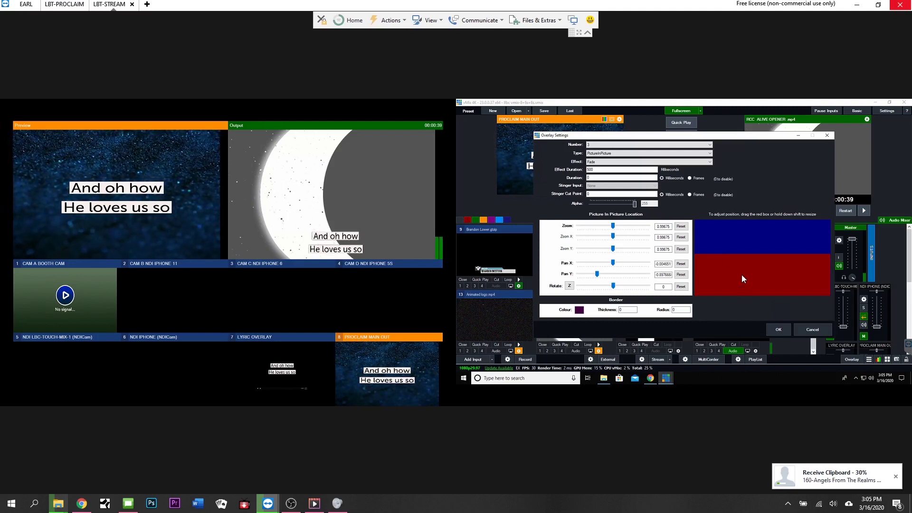
{"action": "left_click", "coordinate": [777, 329]}
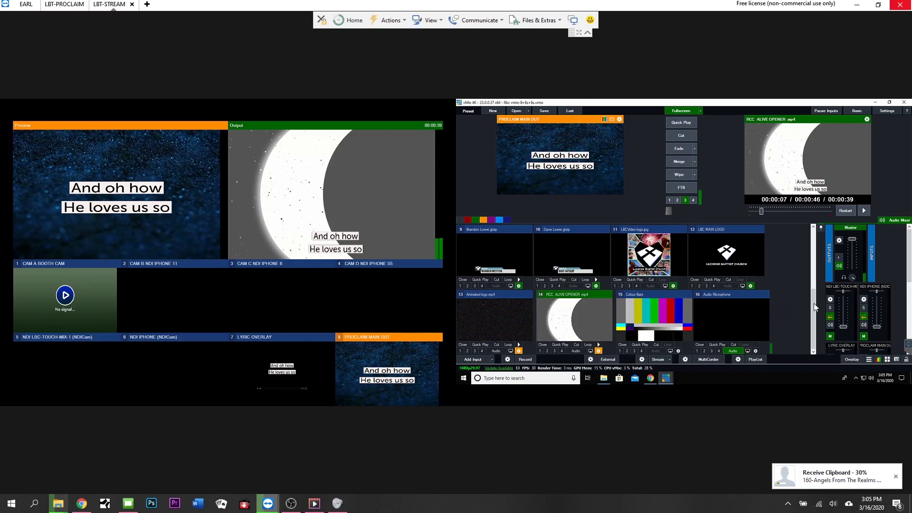
Toggle overlay 3 off and back on to fade the lyrics over RCC ALIVE OPENER
{"action": "scroll", "coordinate": [814, 246], "scroll_direction": "up", "scroll_amount": 3}
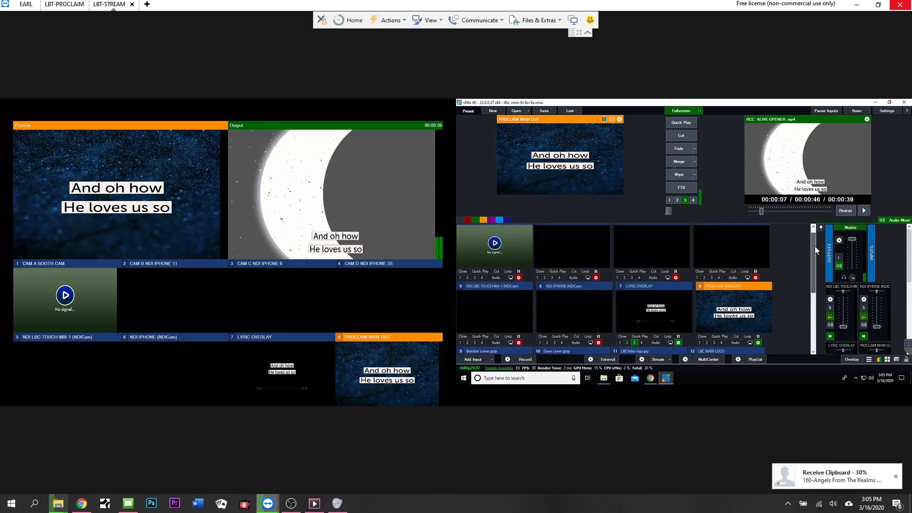
{"action": "left_click_drag", "start_coordinate": [814, 252], "coordinate": [814, 267]}
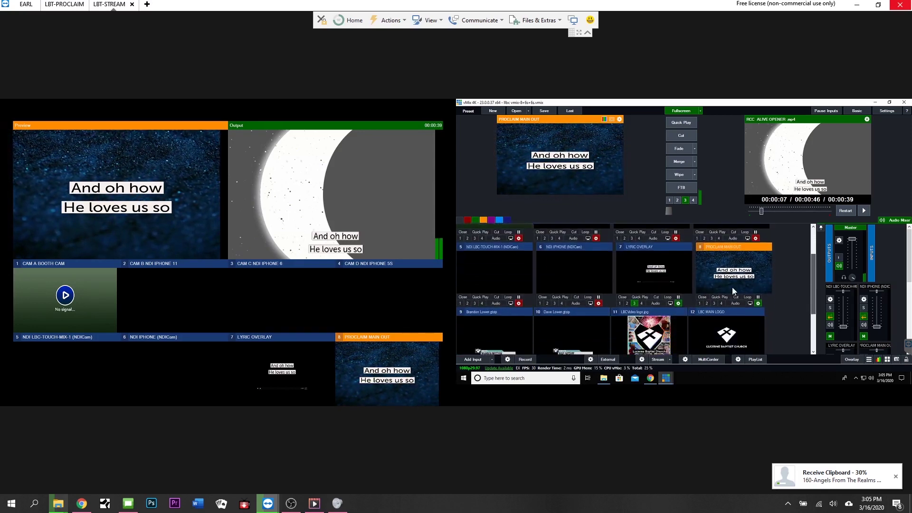
{"action": "scroll", "coordinate": [764, 249], "scroll_direction": "up", "scroll_amount": 1}
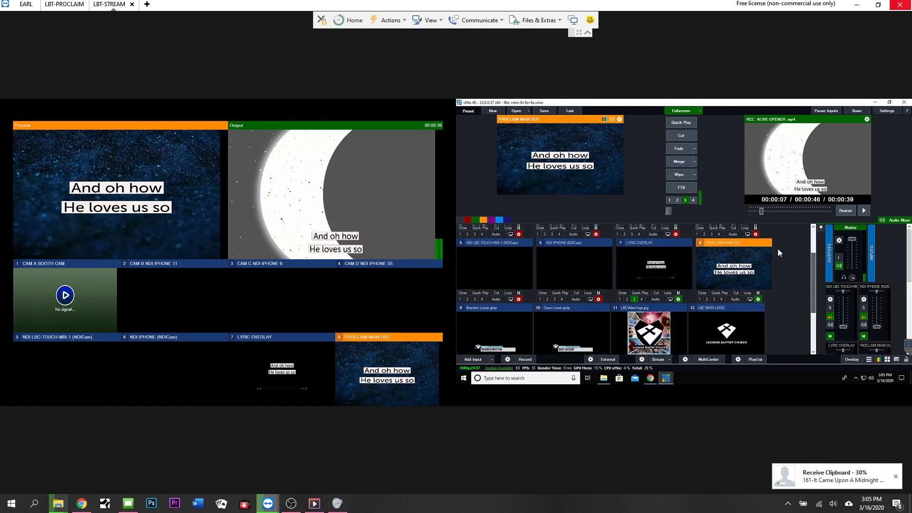
{"action": "left_click", "coordinate": [686, 200]}
{"action": "left_click", "coordinate": [685, 200]}
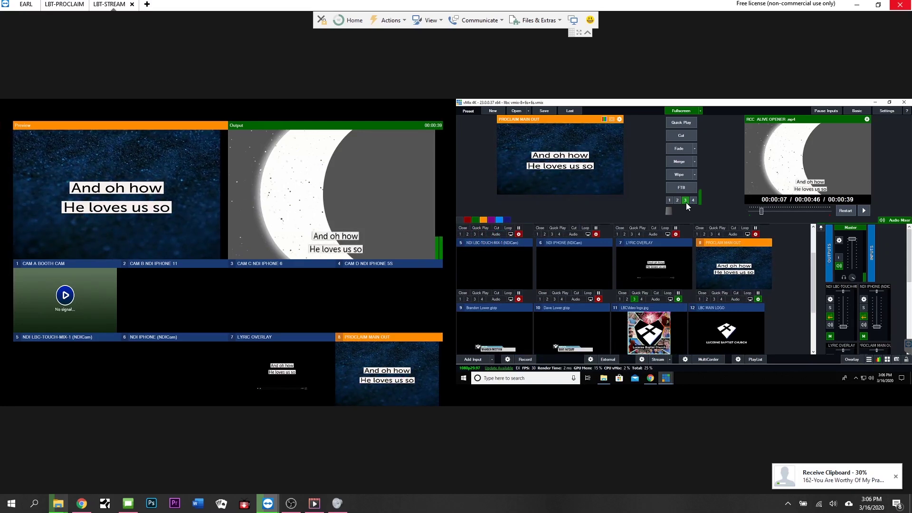